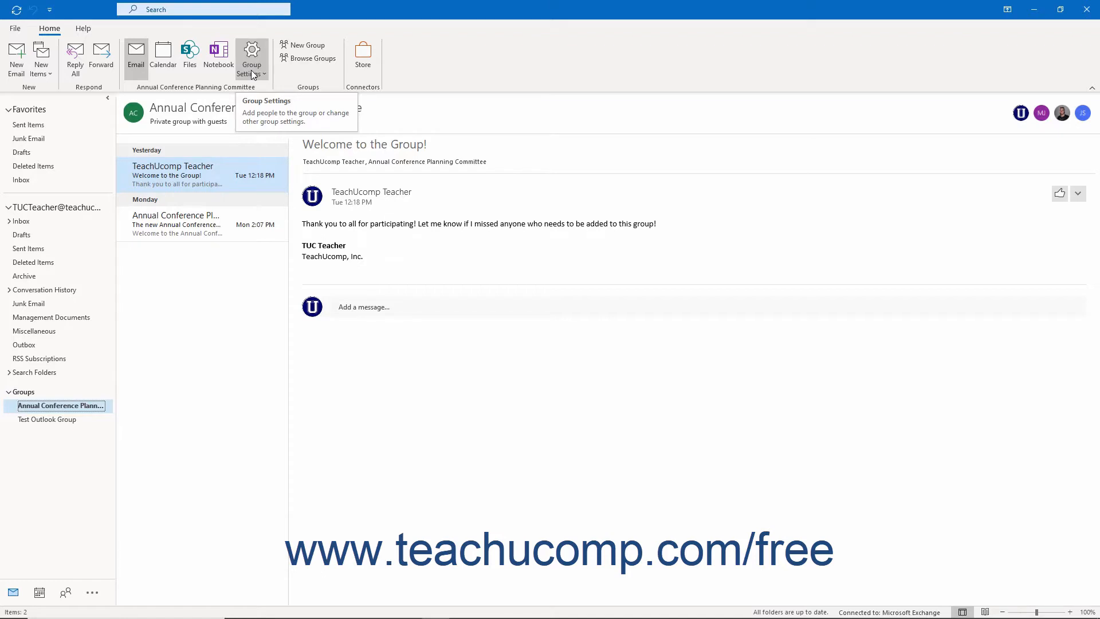
Open the Annual Conference Planning Committee group for editing and start editing its photo
click(253, 75)
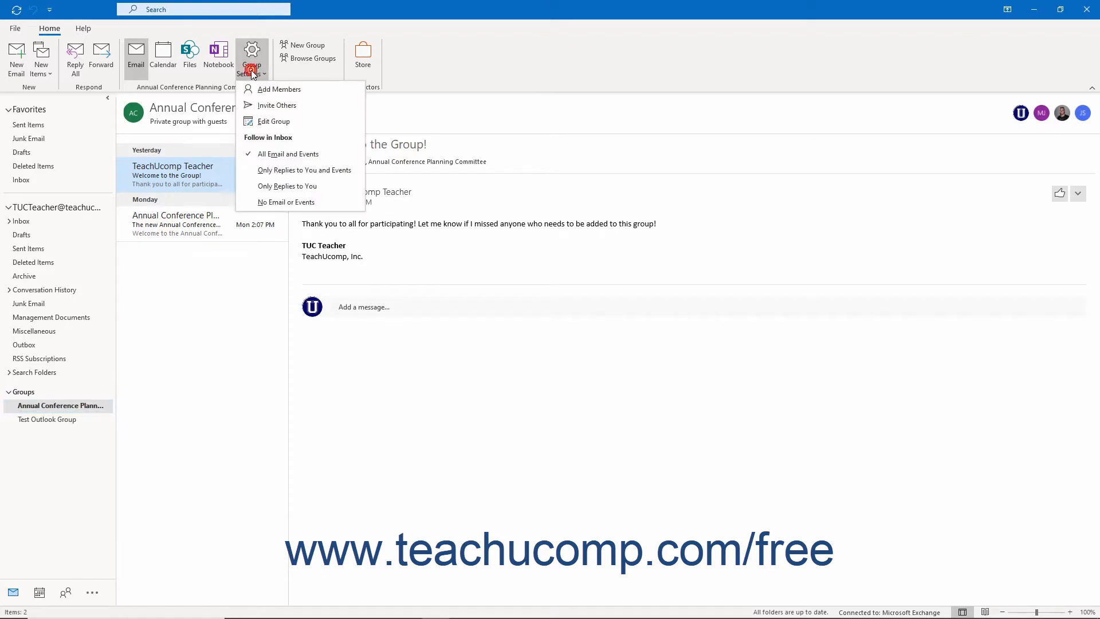
click(260, 121)
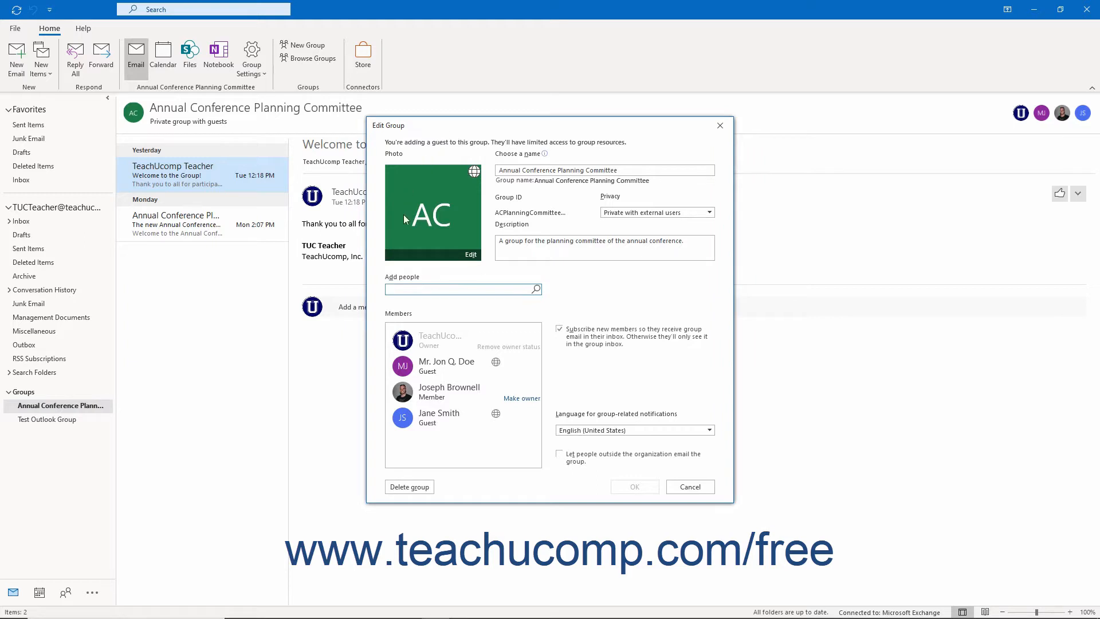
click(473, 258)
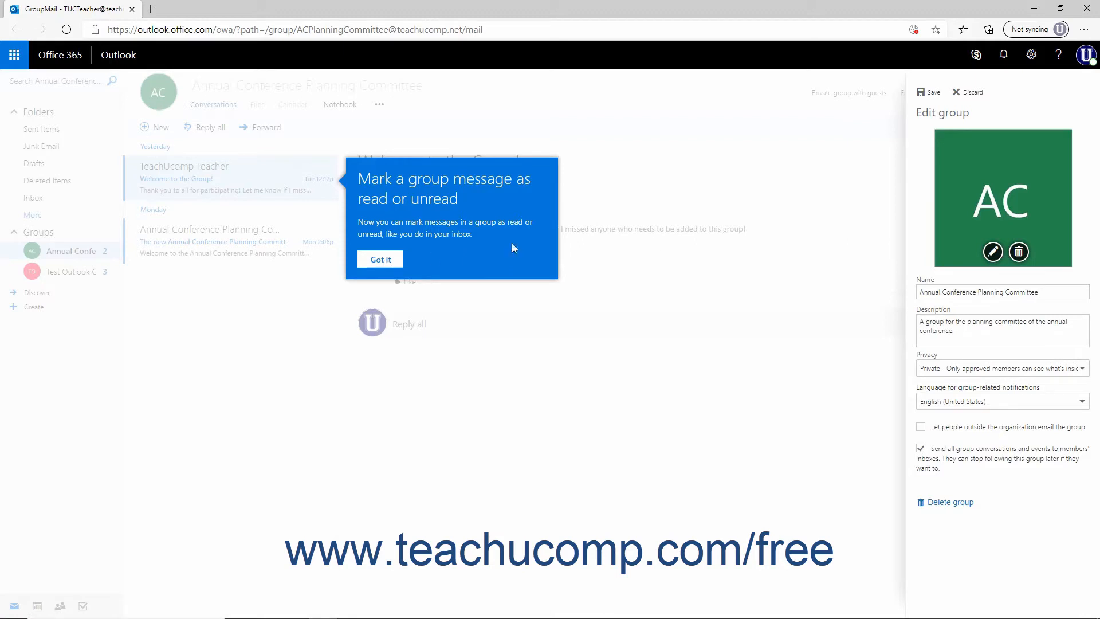
Replace the group photo with OutlookGroupPhoto.jpg from the Pictures folder and save the group
click(999, 259)
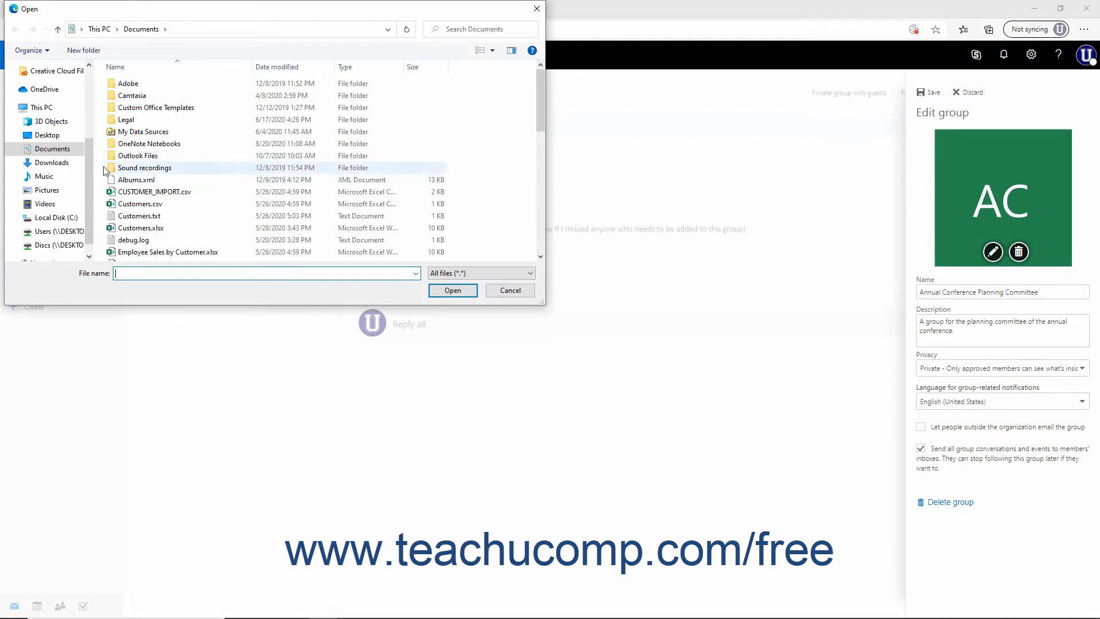
scroll(52, 172, up, 3)
click(56, 133)
scroll(166, 235, down, 2)
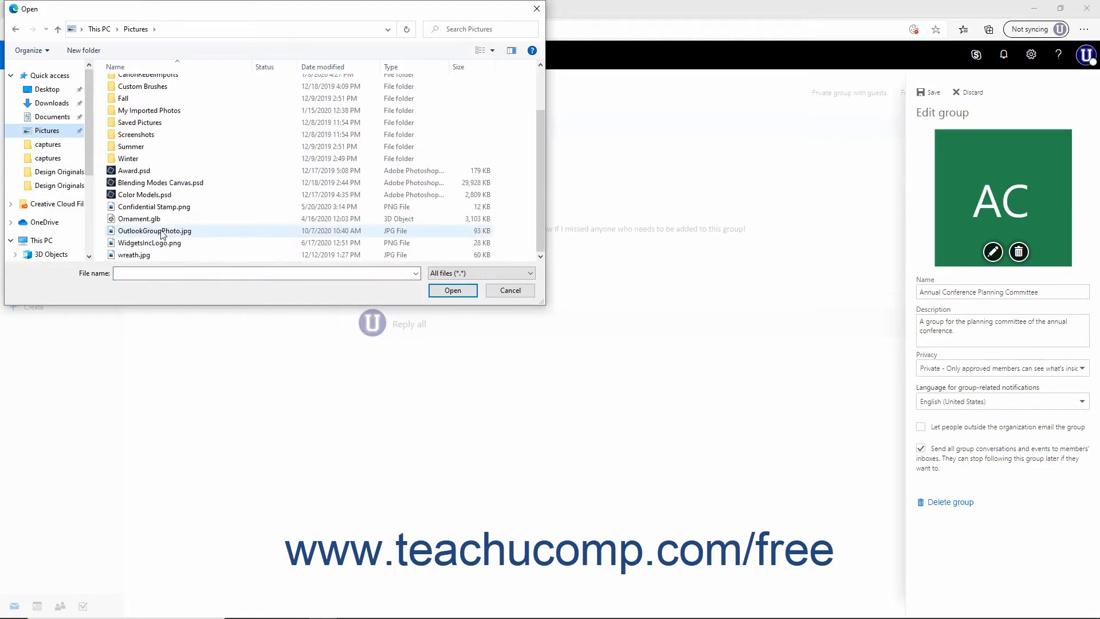
click(162, 232)
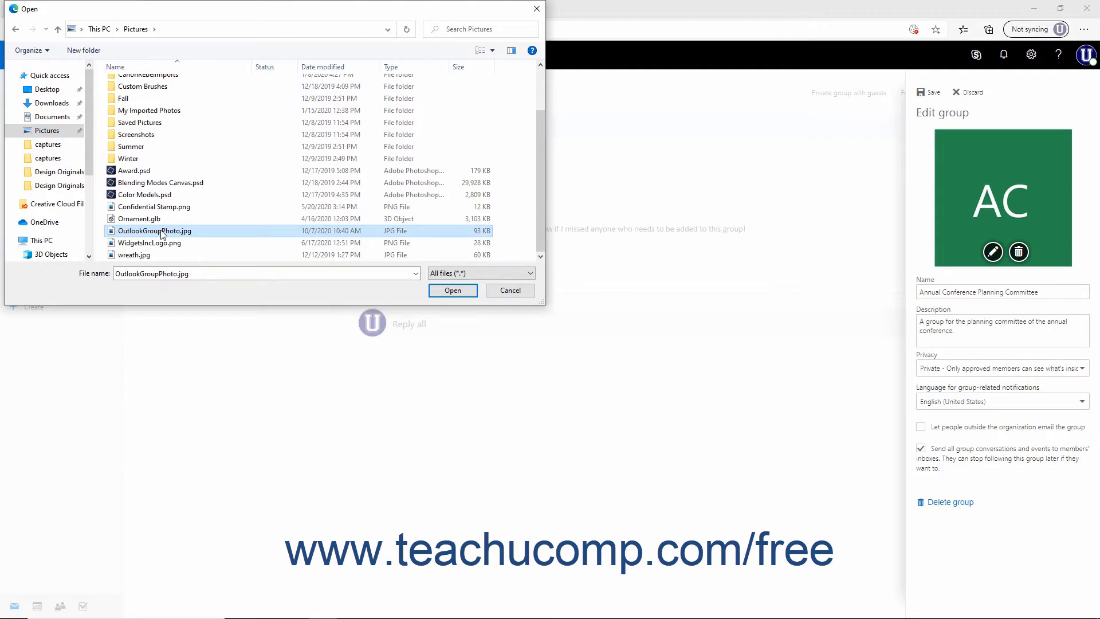
click(452, 291)
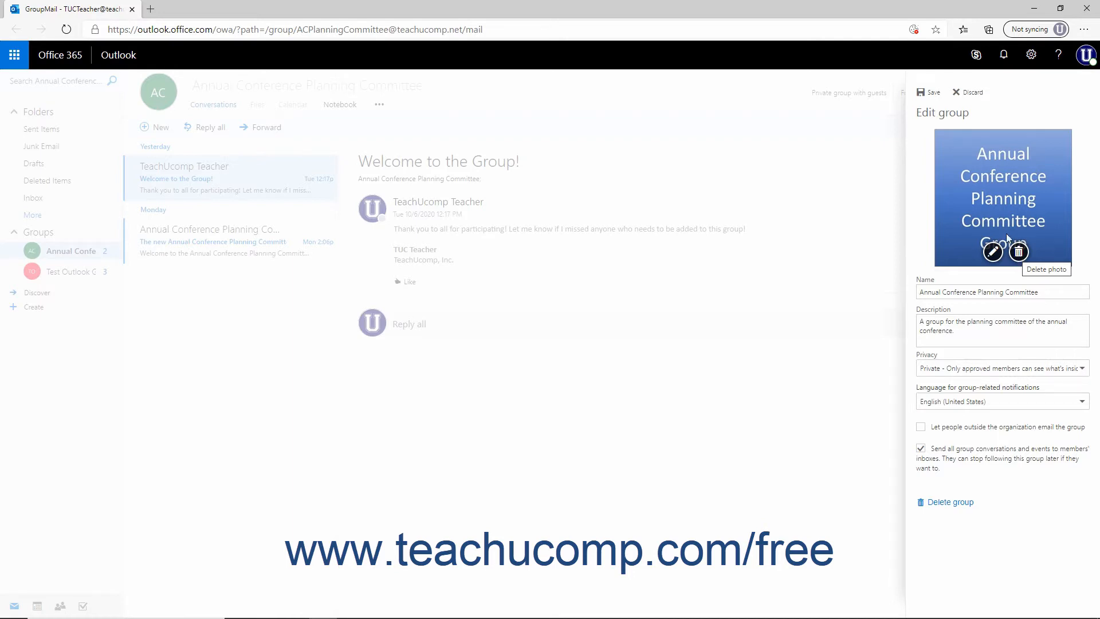
click(934, 93)
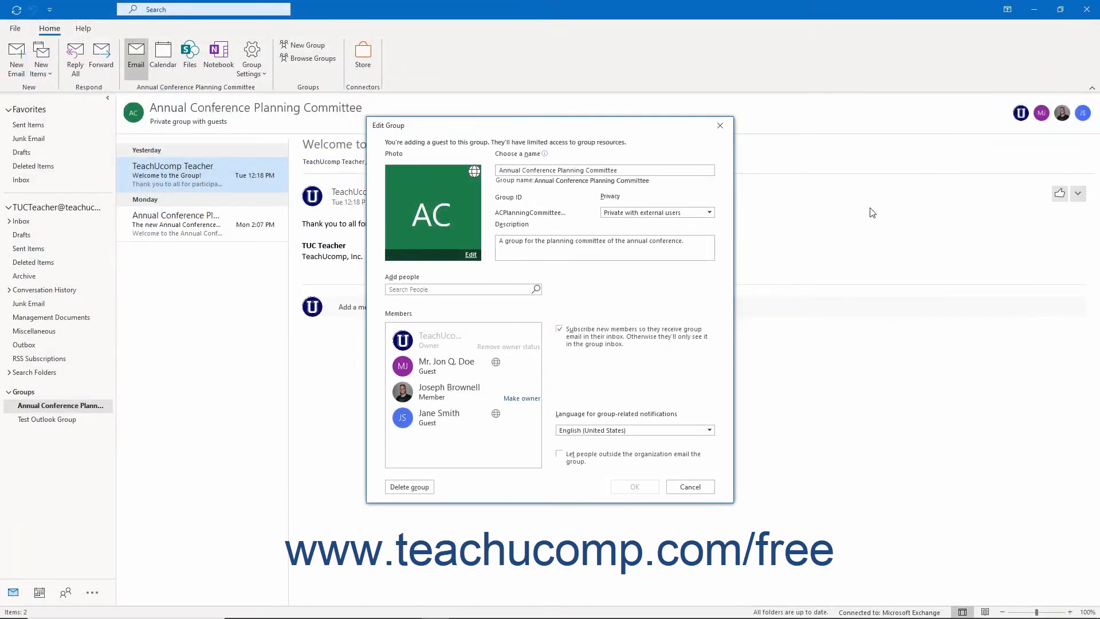
Reload the Annual Conference Planning Committee group by switching to Test Outlook Group and back, and reopen it for editing
click(693, 486)
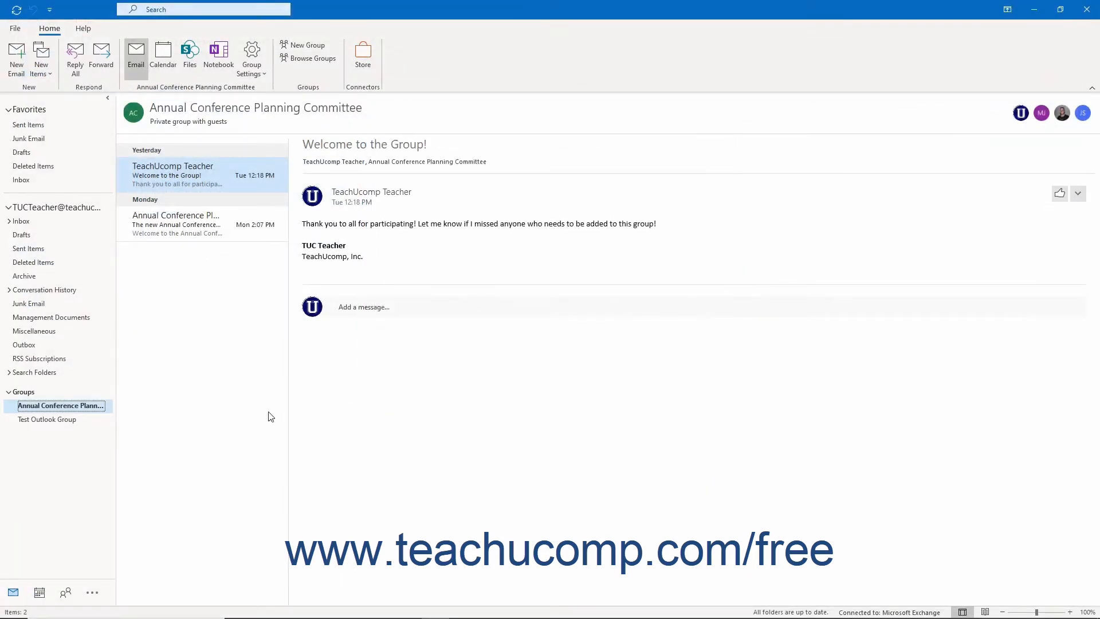
click(69, 419)
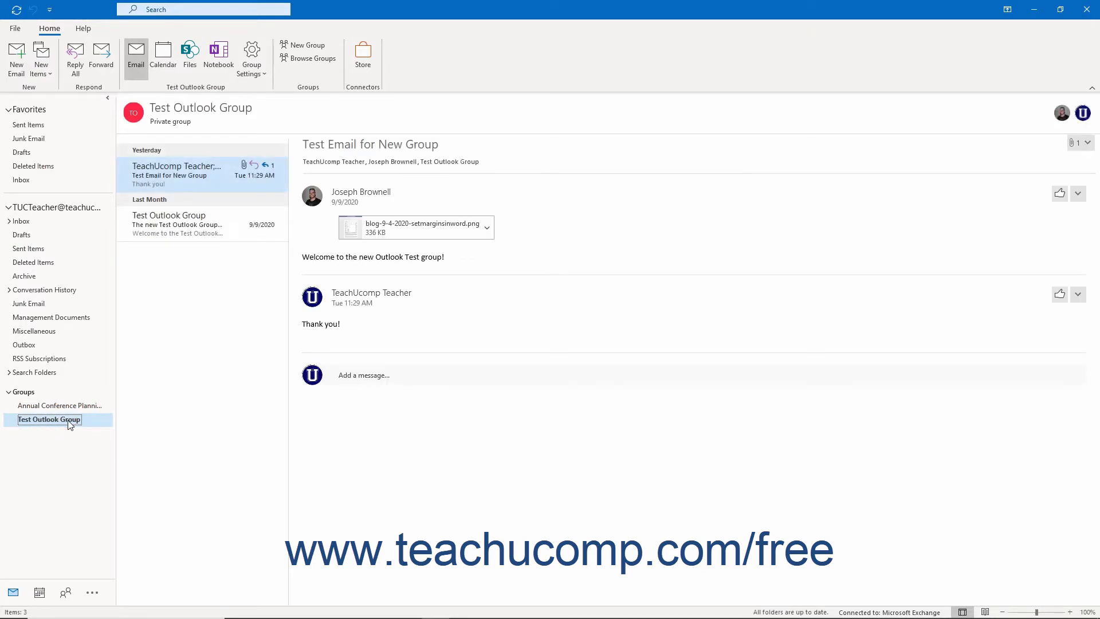
click(71, 404)
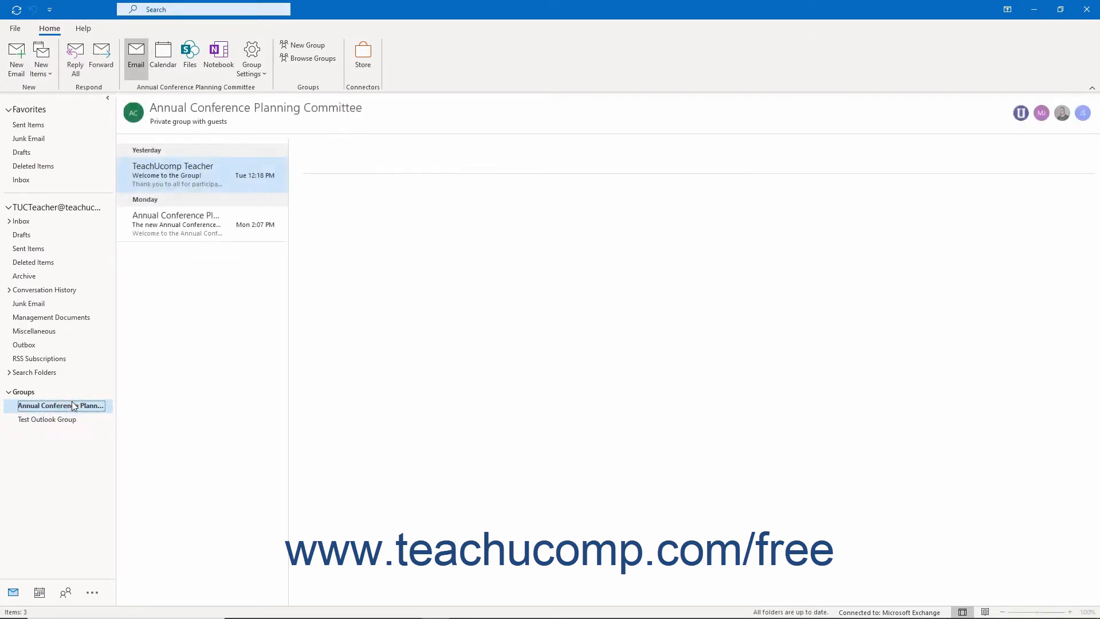
click(253, 60)
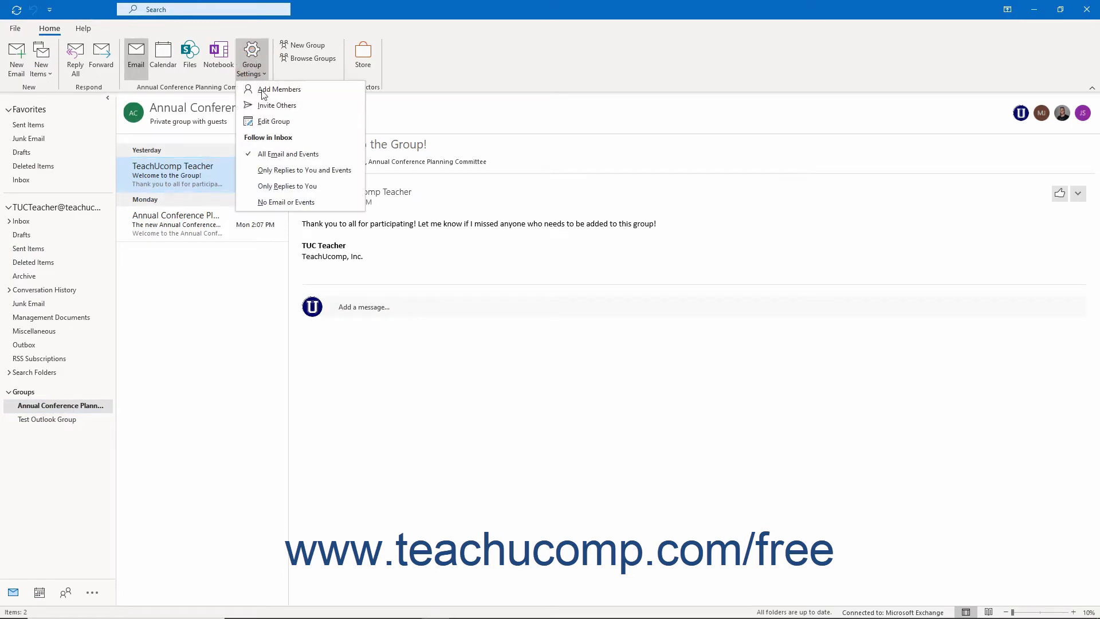
click(281, 121)
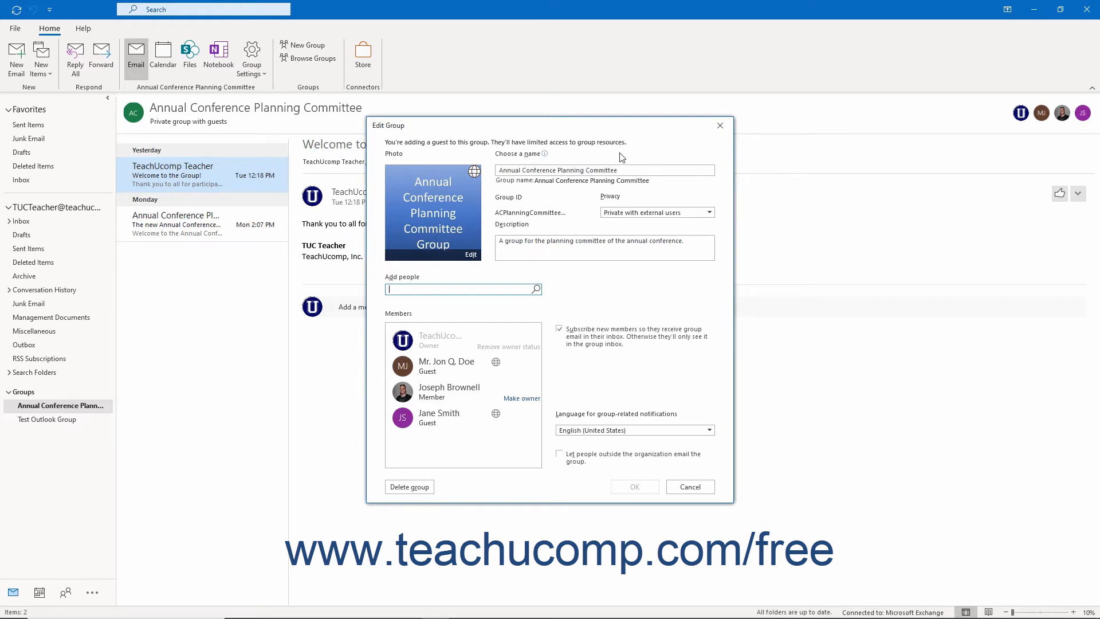
Examine the group's name, ID, privacy choices, description and the field for adding people
click(659, 177)
click(522, 205)
click(710, 214)
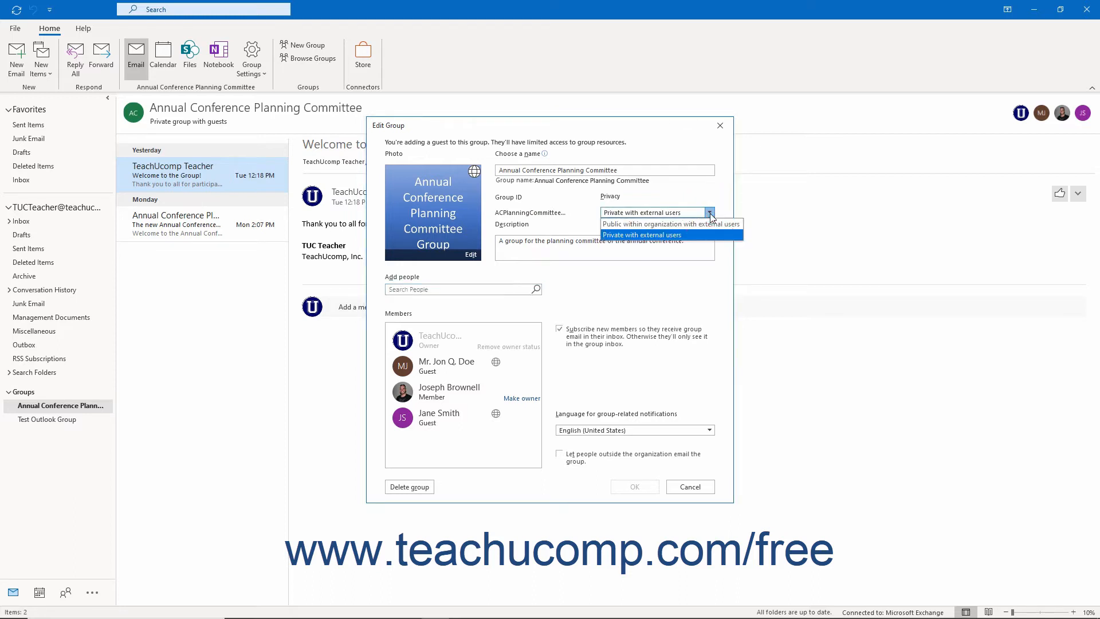
click(710, 213)
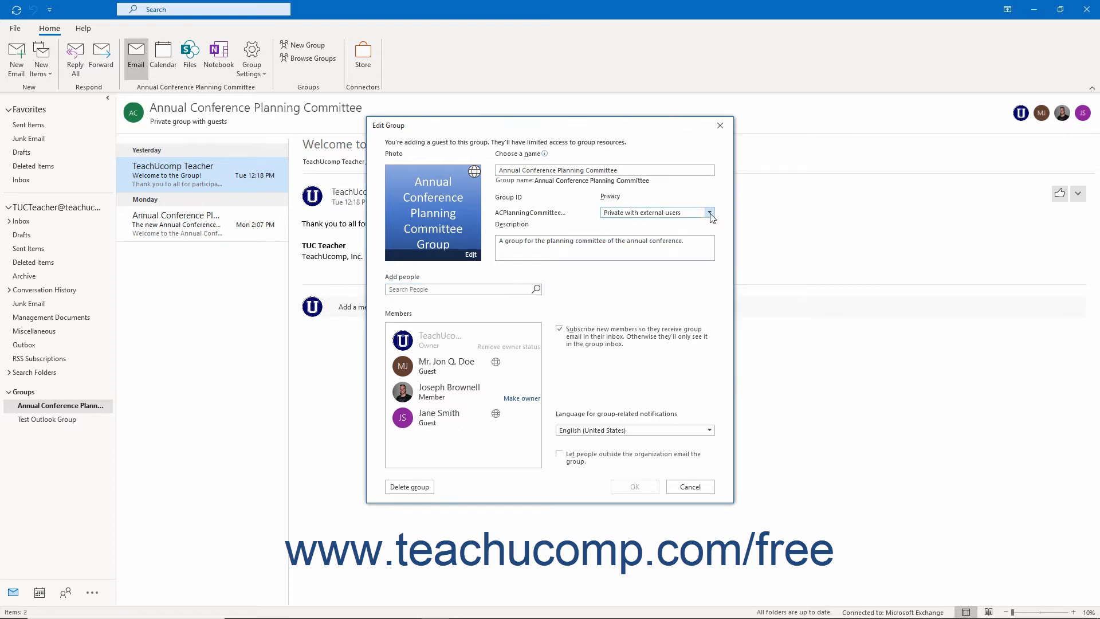
click(693, 242)
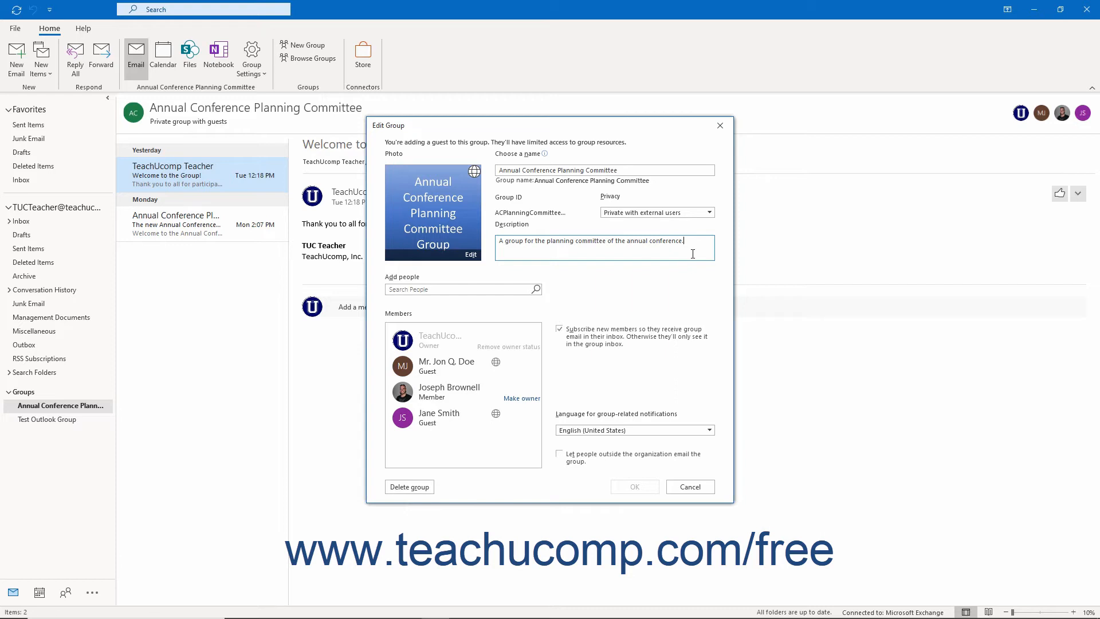
click(508, 291)
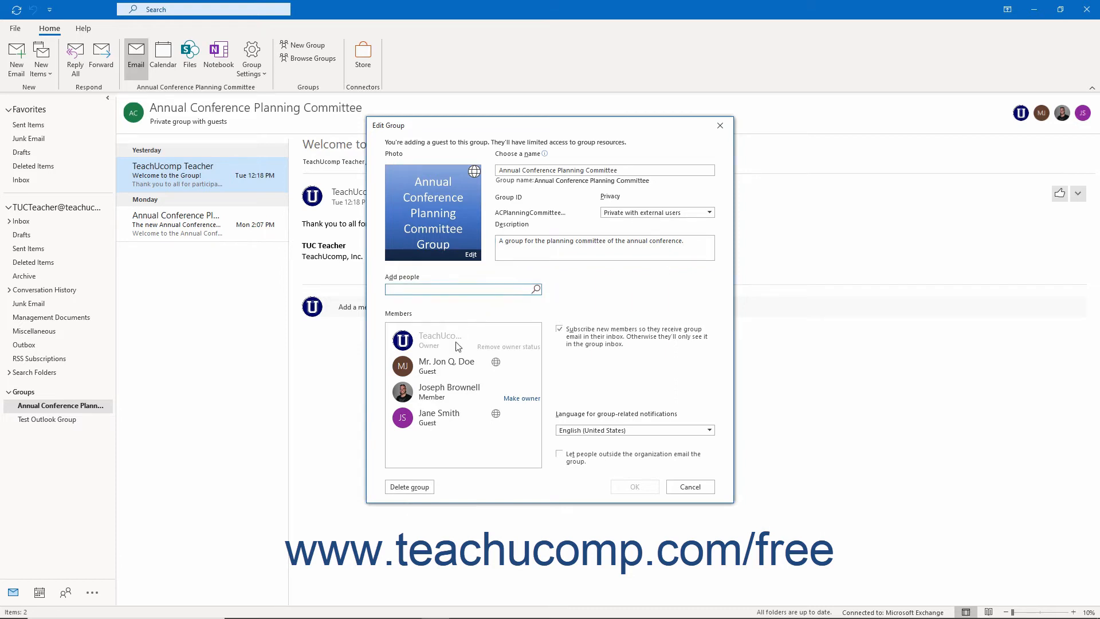
Remove the first guest listed below the owner from the group's members
mouse_move(452, 381)
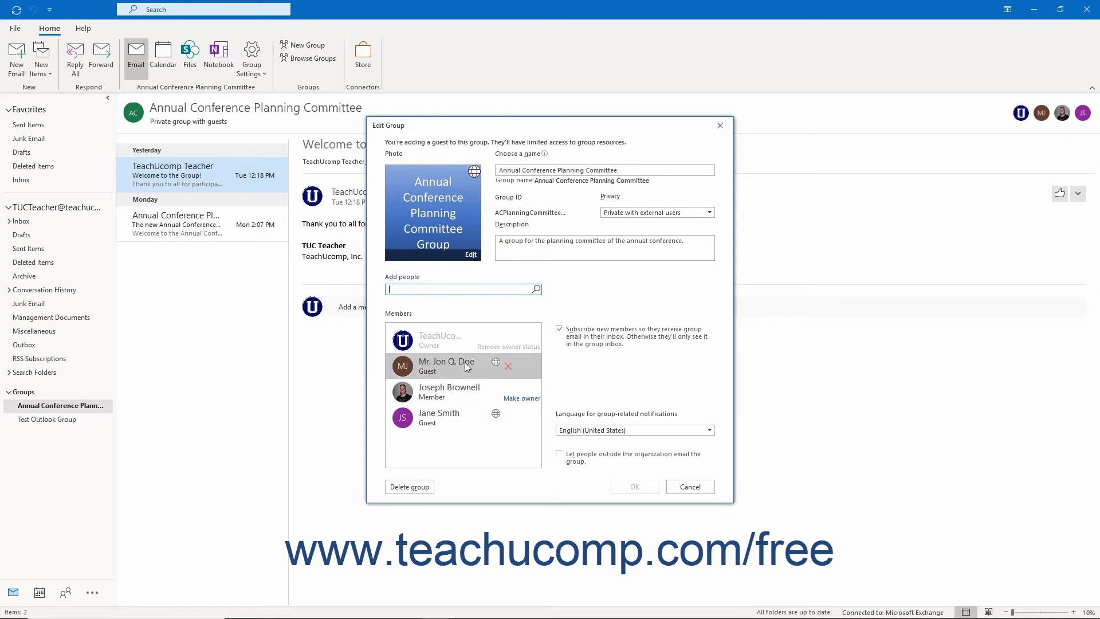
click(509, 366)
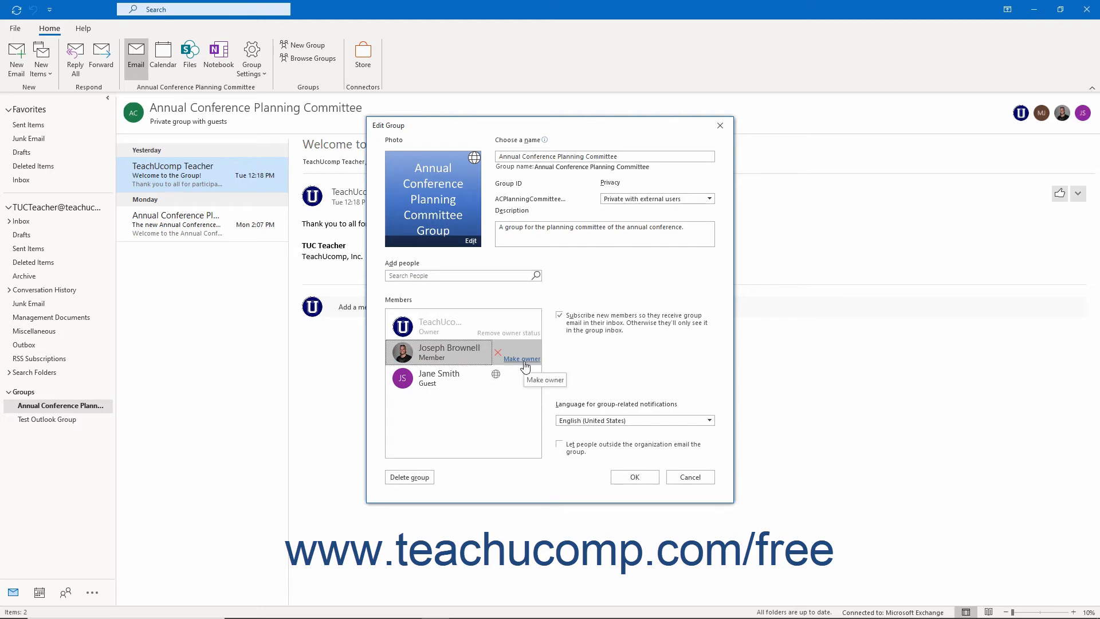
Make the non-guest member an owner of the group, and remove that owner status again
click(522, 360)
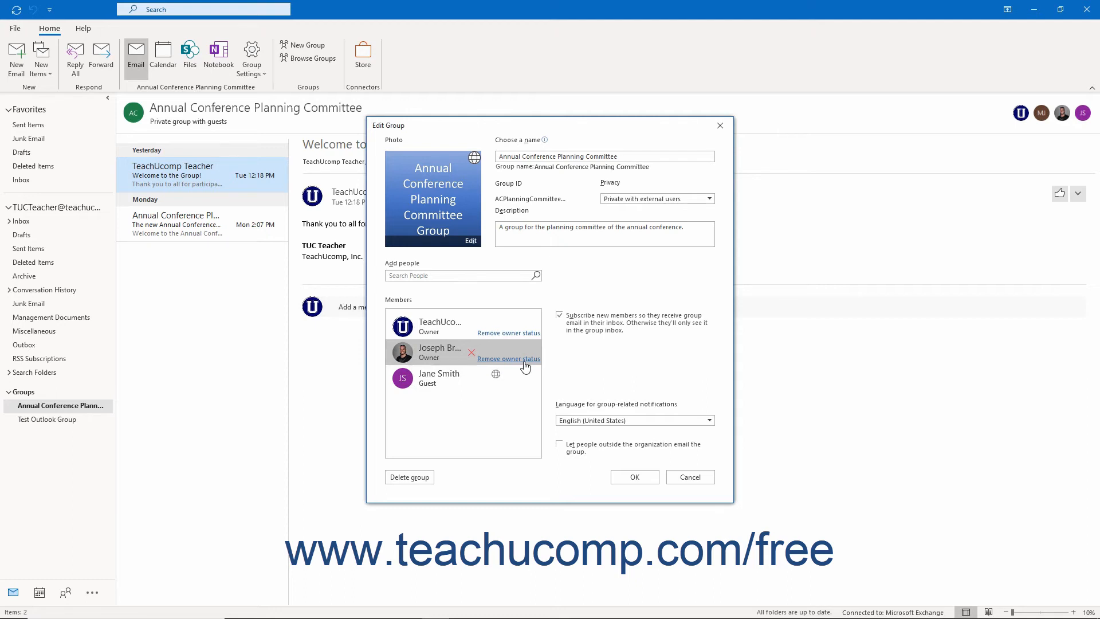
click(524, 359)
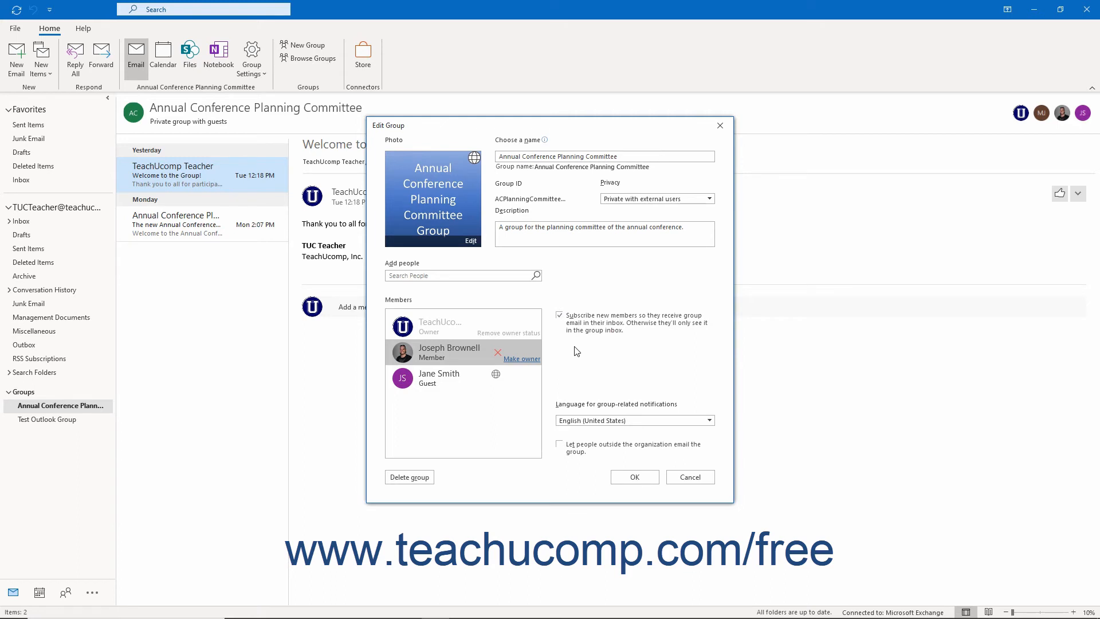
Check the language choice for group-related notifications and let people outside the organization email the group
click(709, 422)
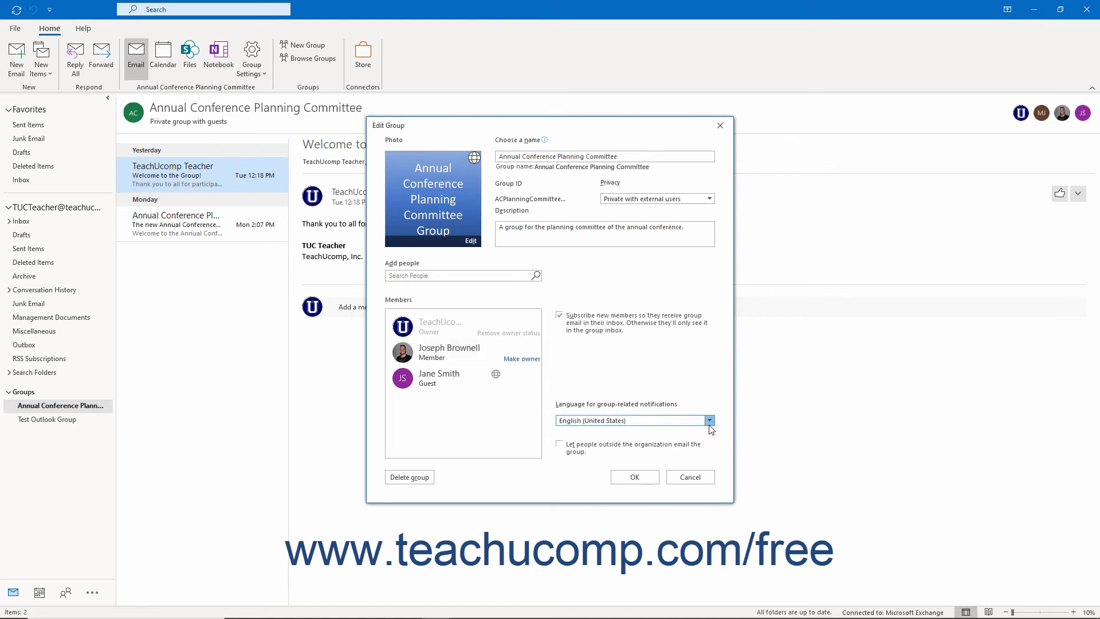
click(709, 424)
click(566, 452)
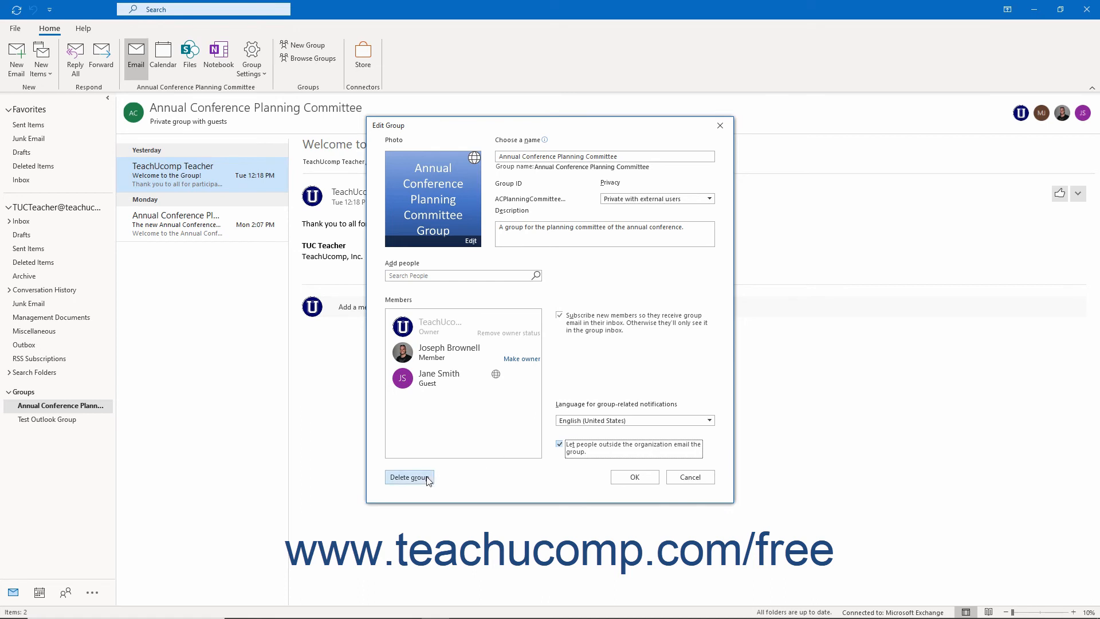
click(409, 477)
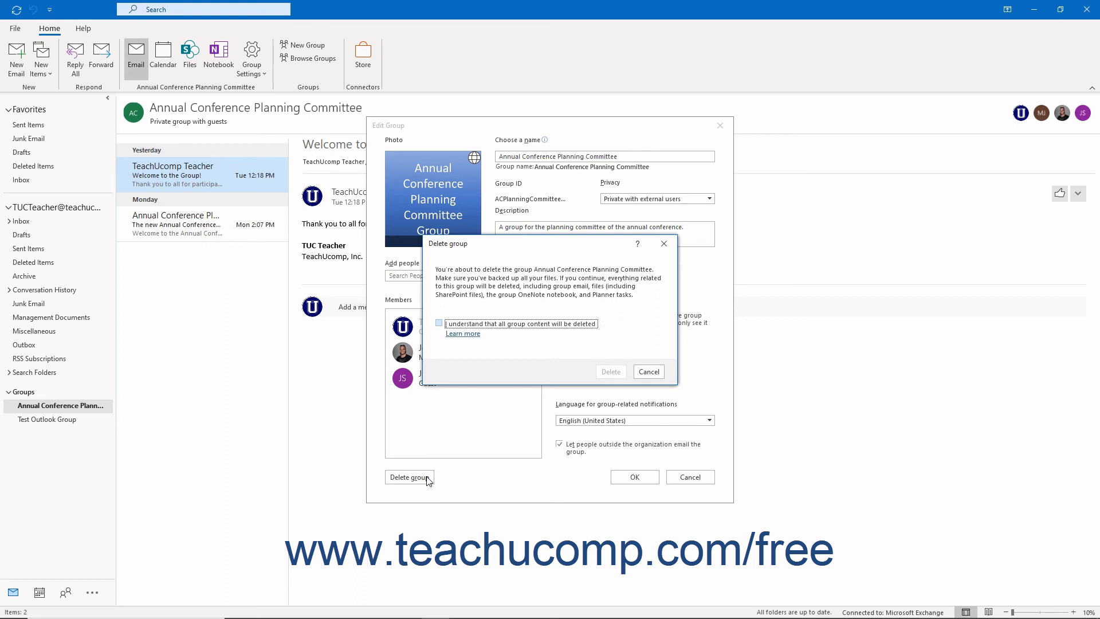
click(448, 324)
click(646, 371)
Save the edited membership and external email setting of the group
click(647, 477)
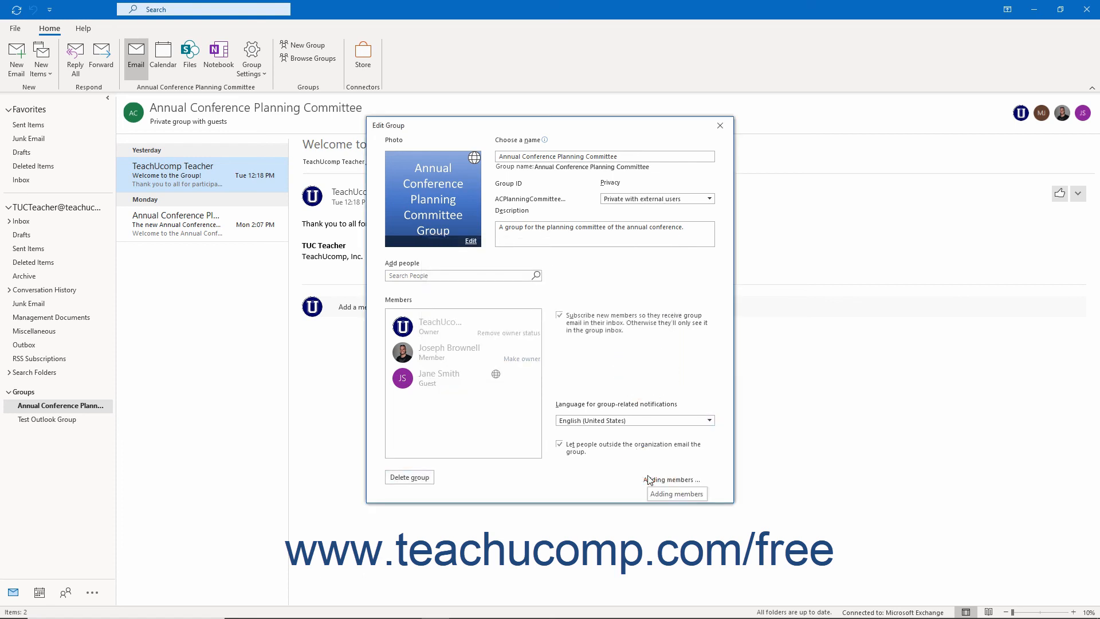